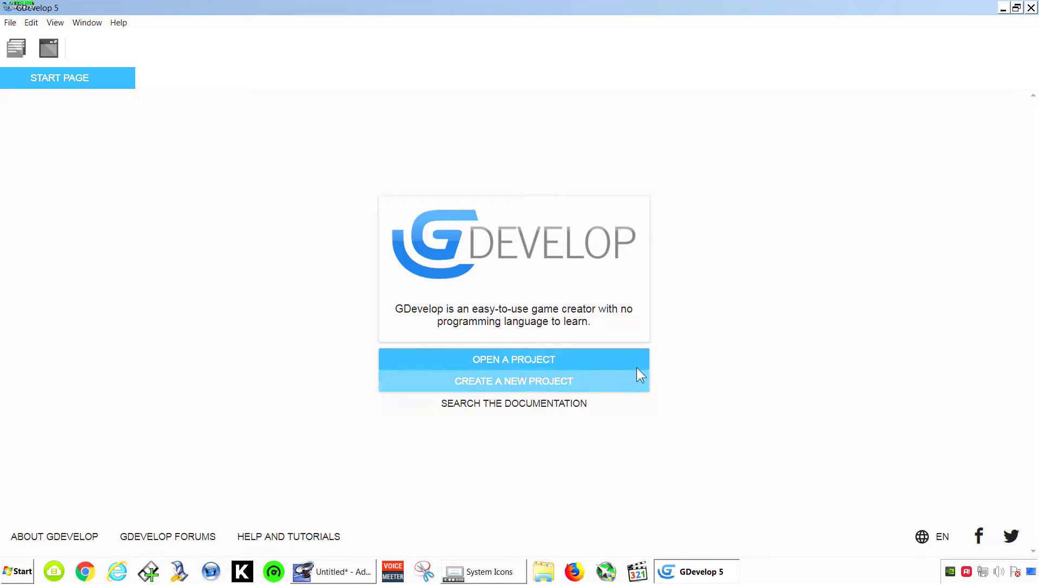
- Create a new GDevelop project from the Platformer starter template
left_click(550, 382)
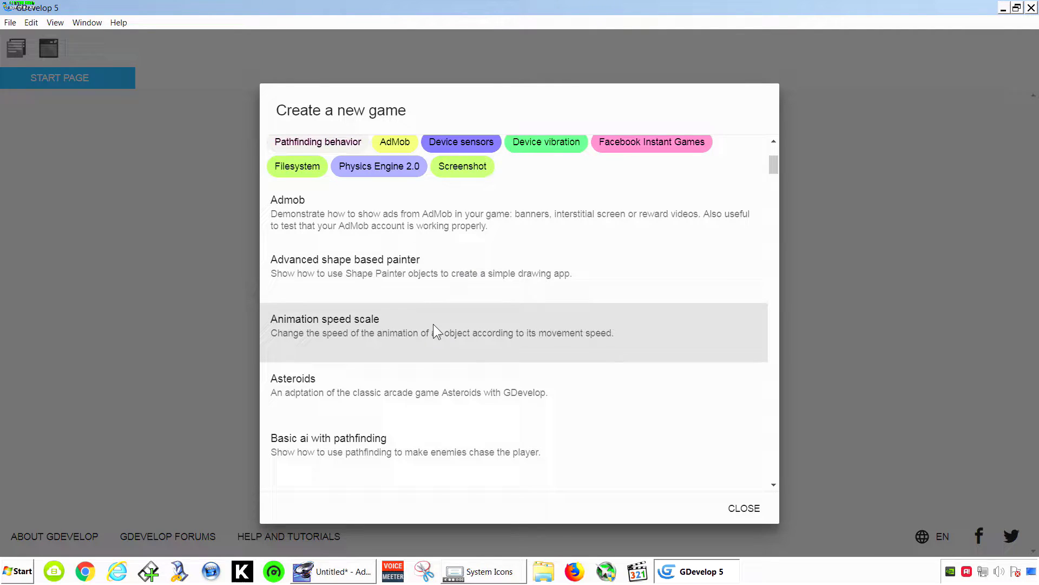
scroll(433, 323, "down", 3)
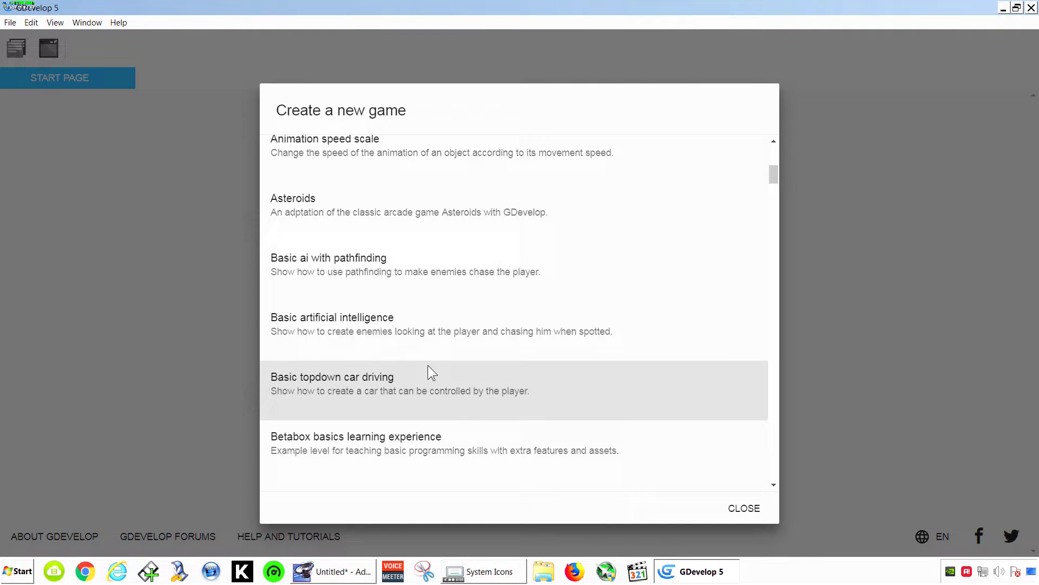
scroll(427, 365, "up", 5)
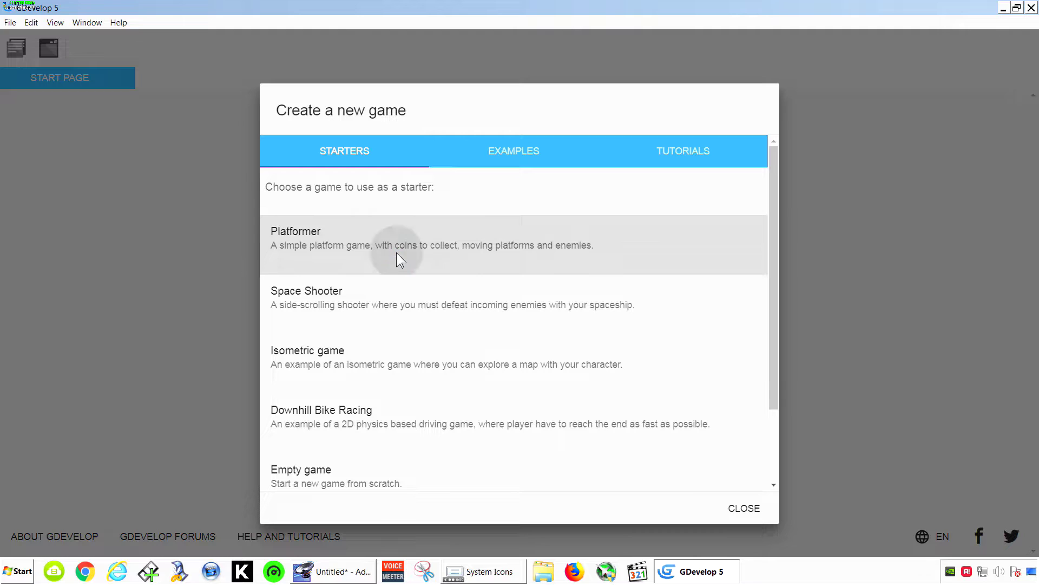
left_click(400, 260)
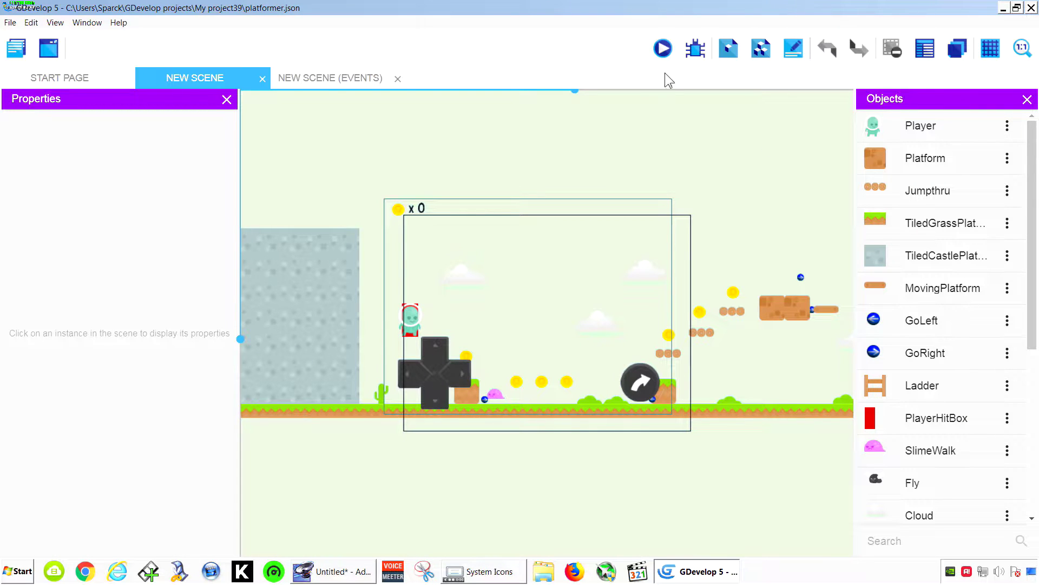
left_click(664, 49)
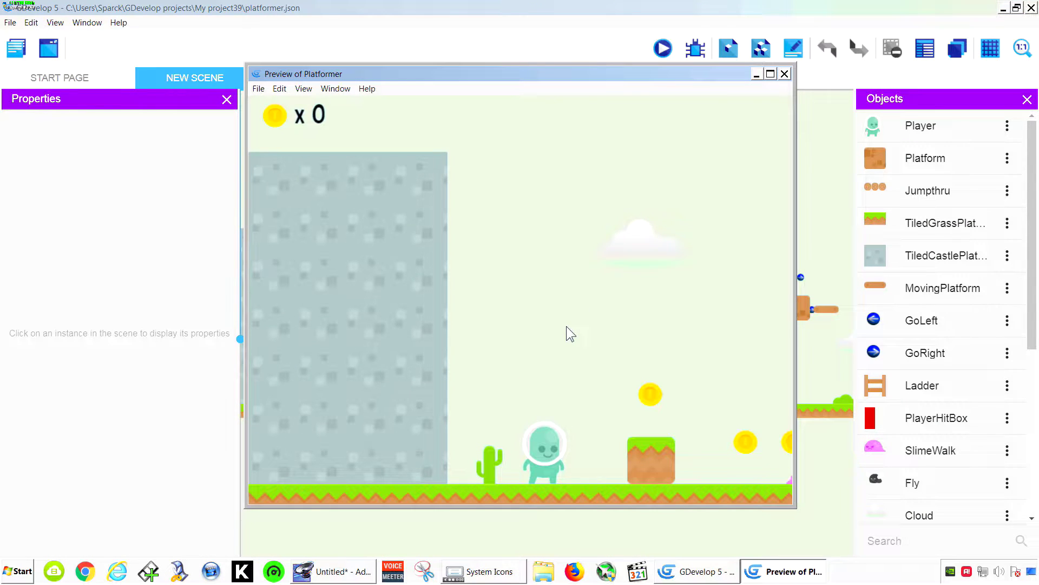
key("Right")
key("Left")
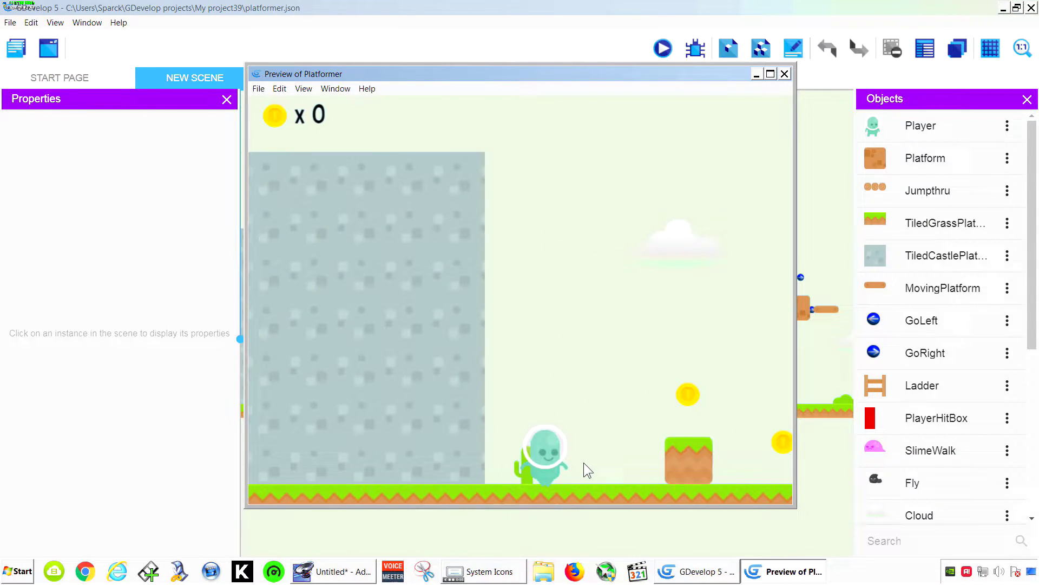
key("Right")
key("space")
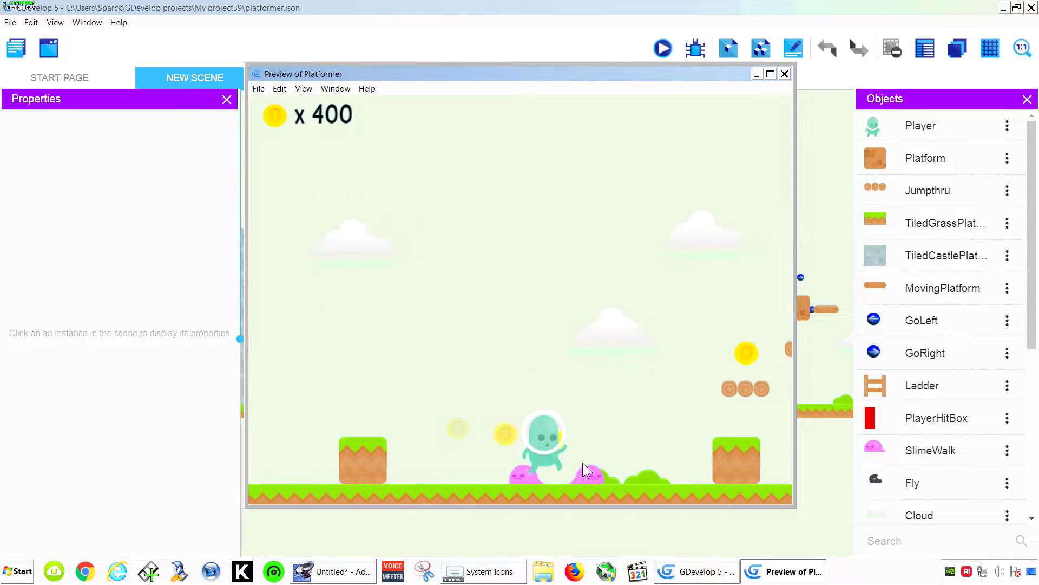
key("space")
key("Right")
key("space")
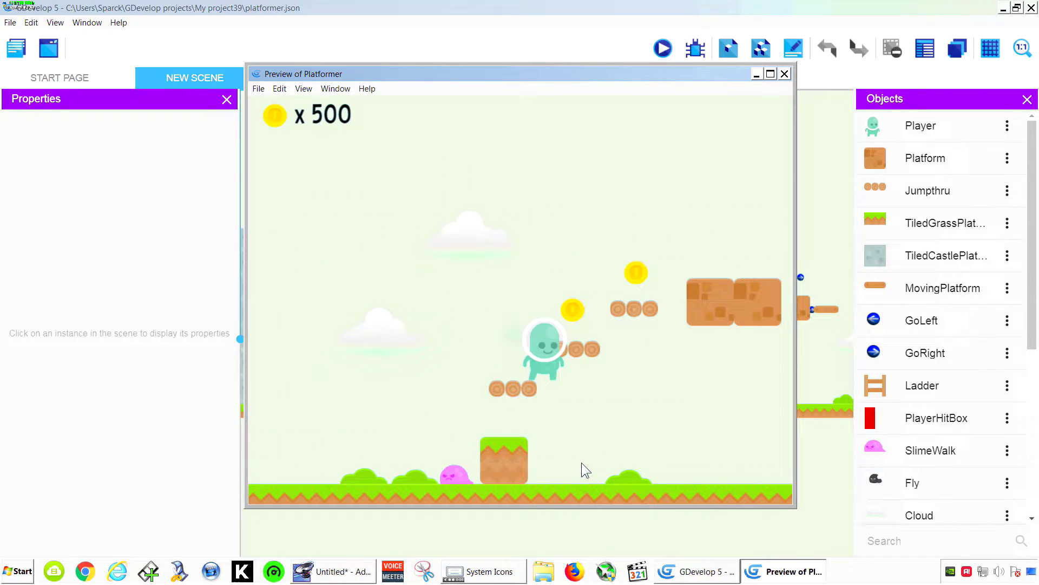
left_click(784, 74)
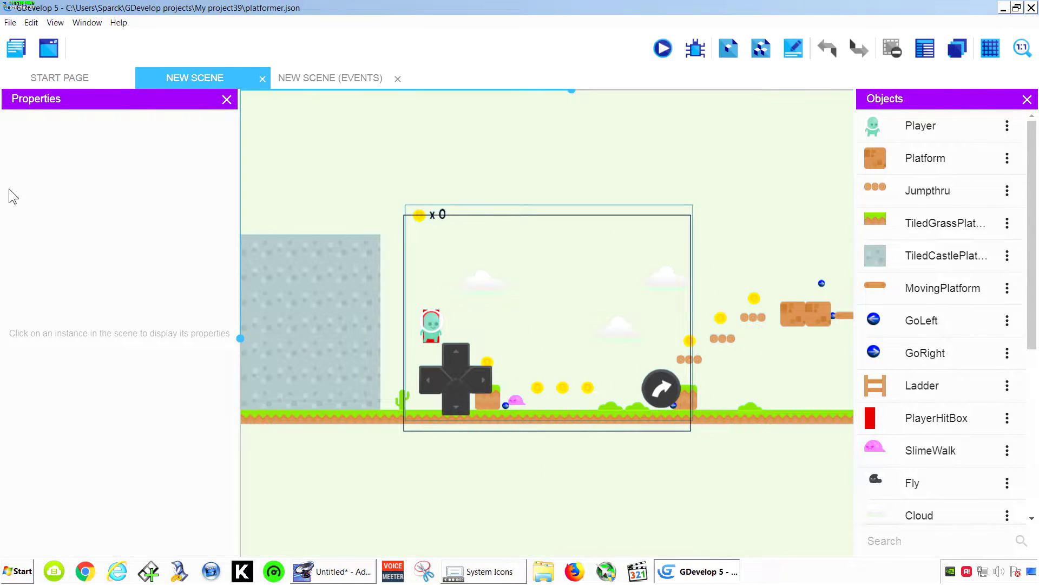
- Set the game's window resolution to 1280 x 720 in the game properties
left_click(16, 47)
left_click(89, 100)
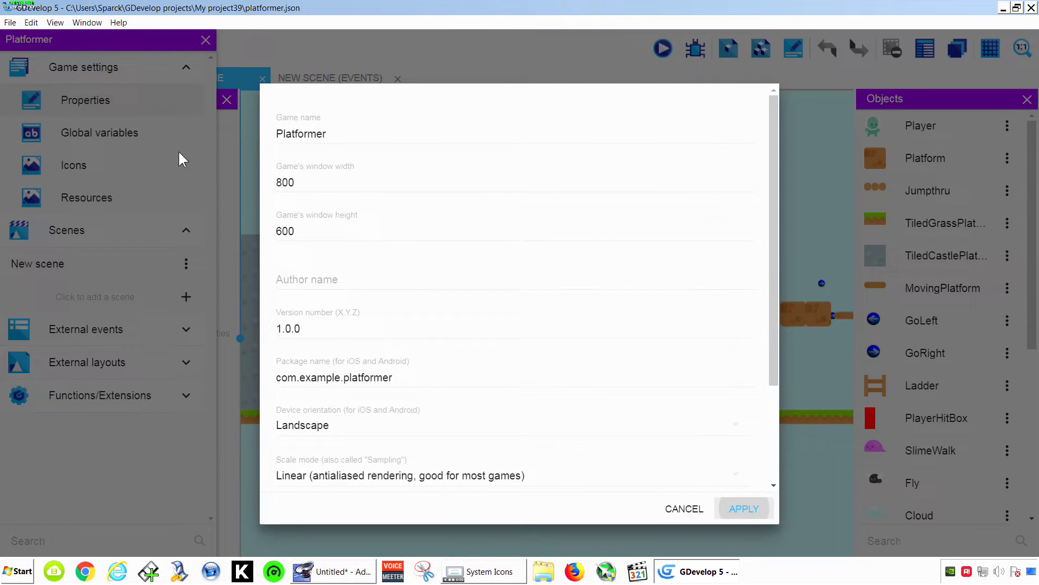
double_click(285, 182)
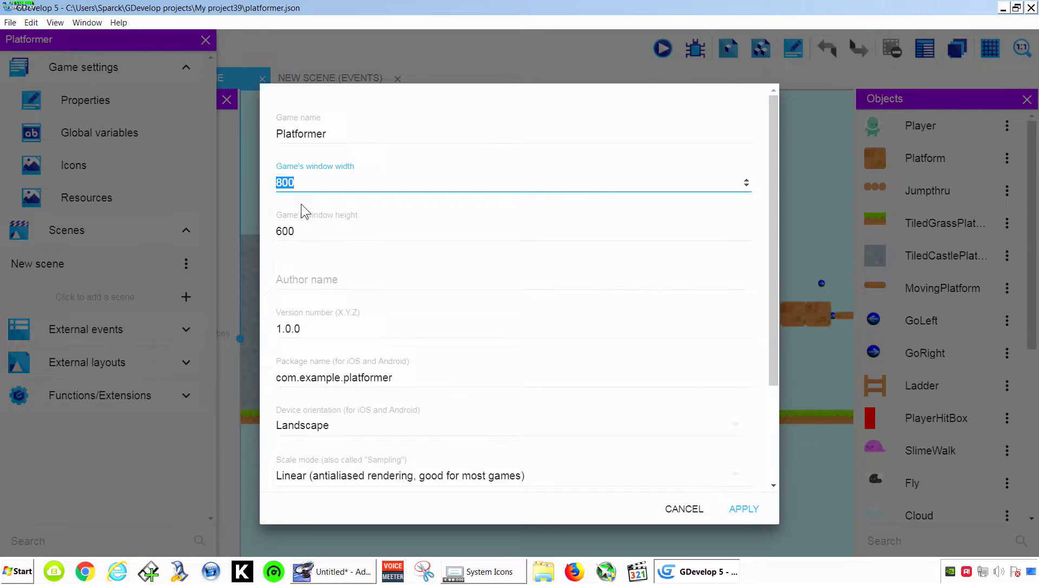
type("1280")
double_click(314, 230)
type("720")
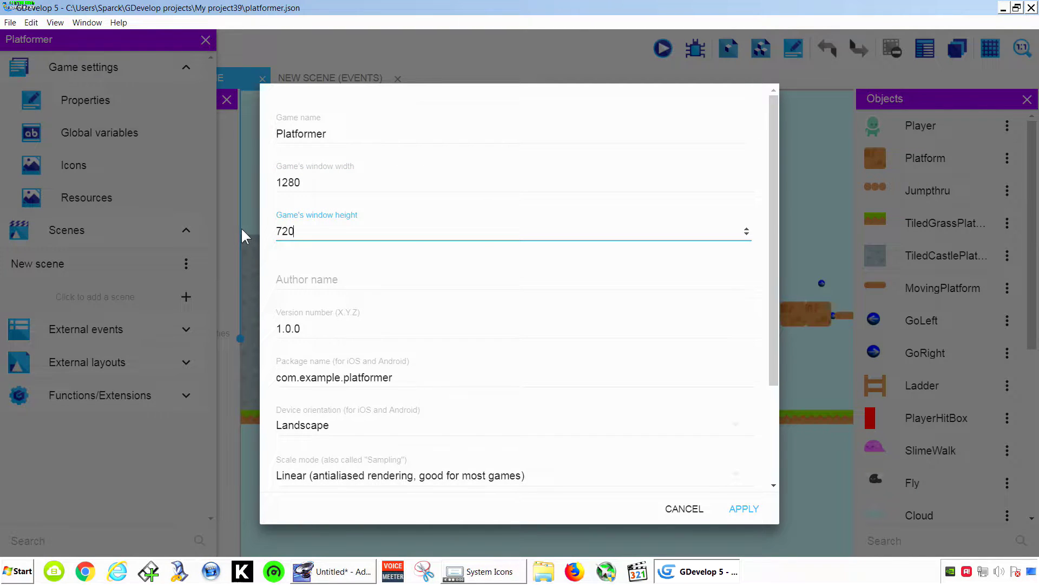
- Enter the author name and change the package name to com.sparcksoft.superjumper1
scroll(377, 255, "down", 1)
left_click(363, 232)
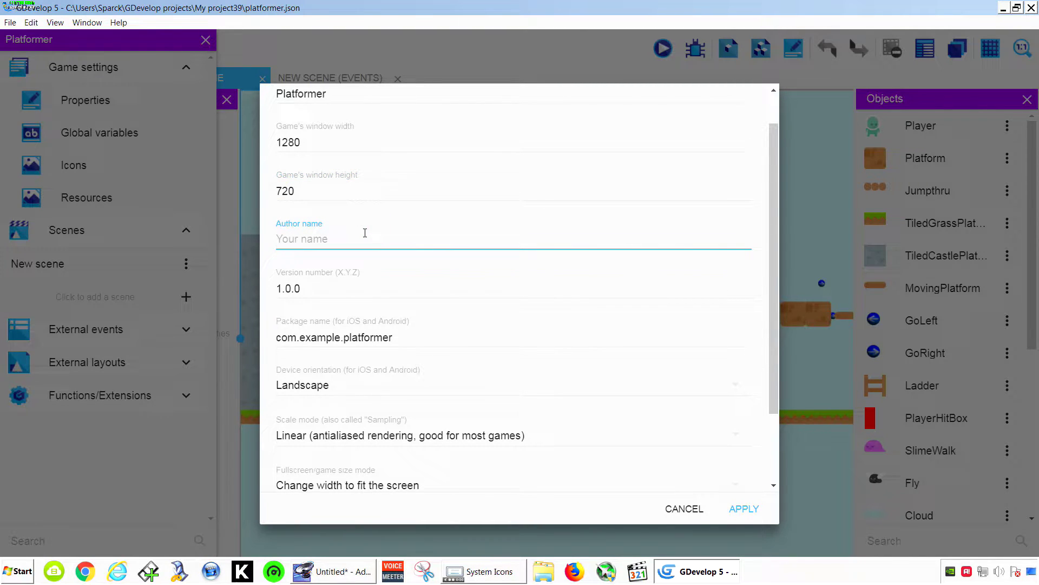
type("Sparckman")
left_click(400, 321)
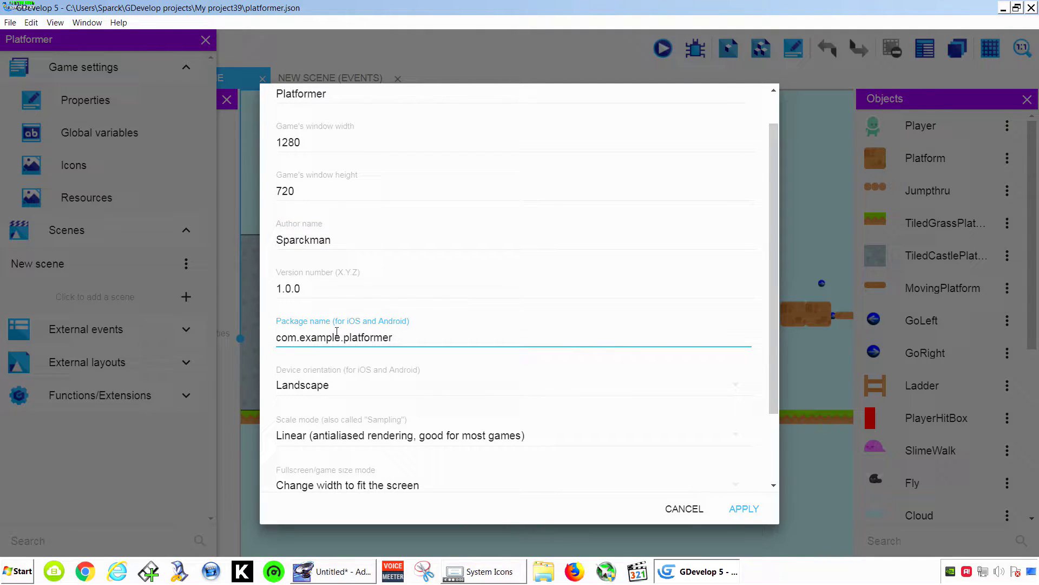
left_click_drag(340, 335, 300, 337)
type("sparcksof")
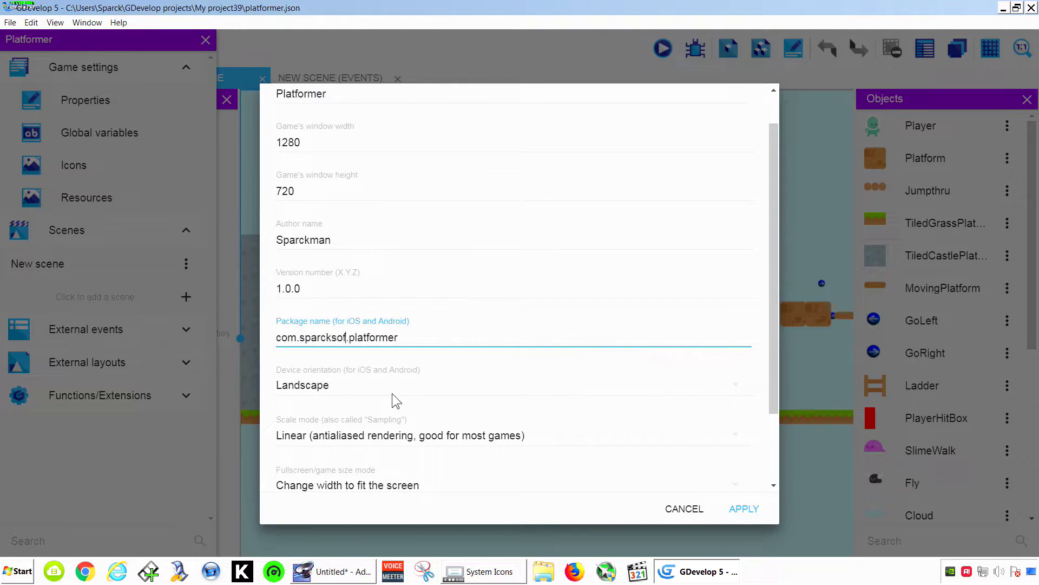
type("t")
left_click_drag(351, 337, 465, 334)
type("superjumper1")
scroll(435, 361, "down", 1)
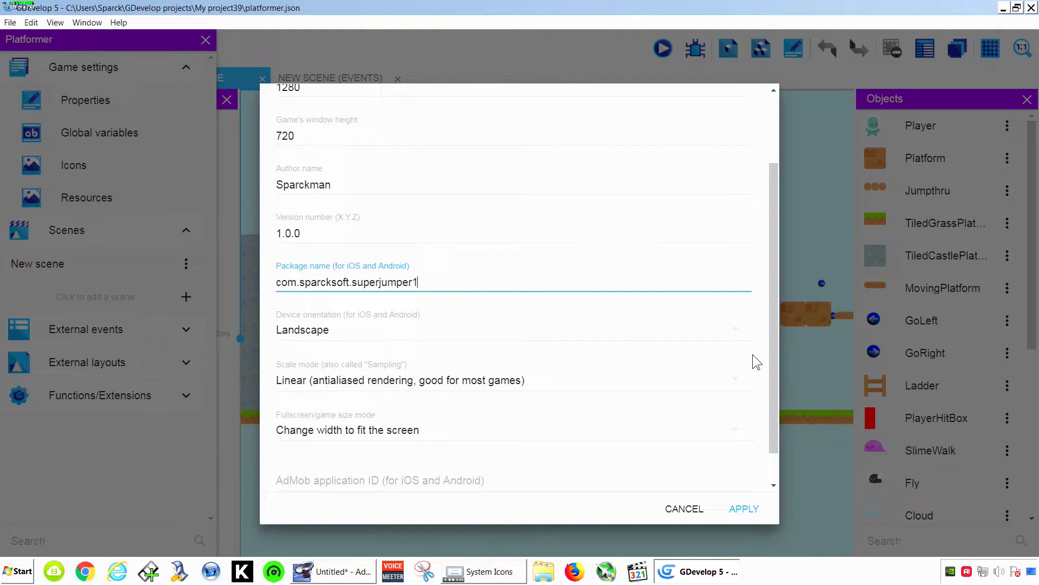
scroll(752, 354, "down", 1)
left_click(369, 302)
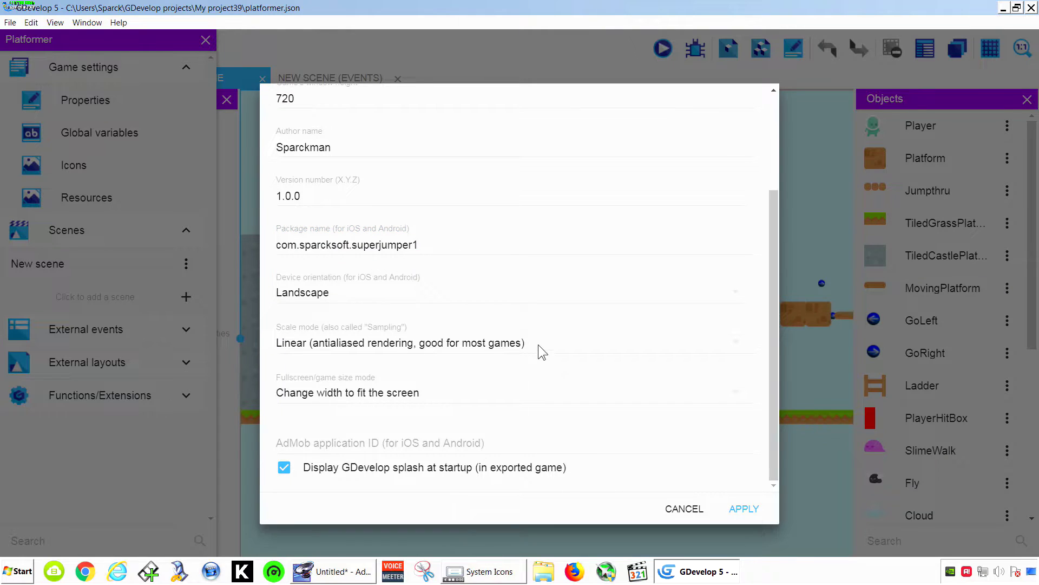
- Set the game's scale mode to Nearest
left_click(538, 345)
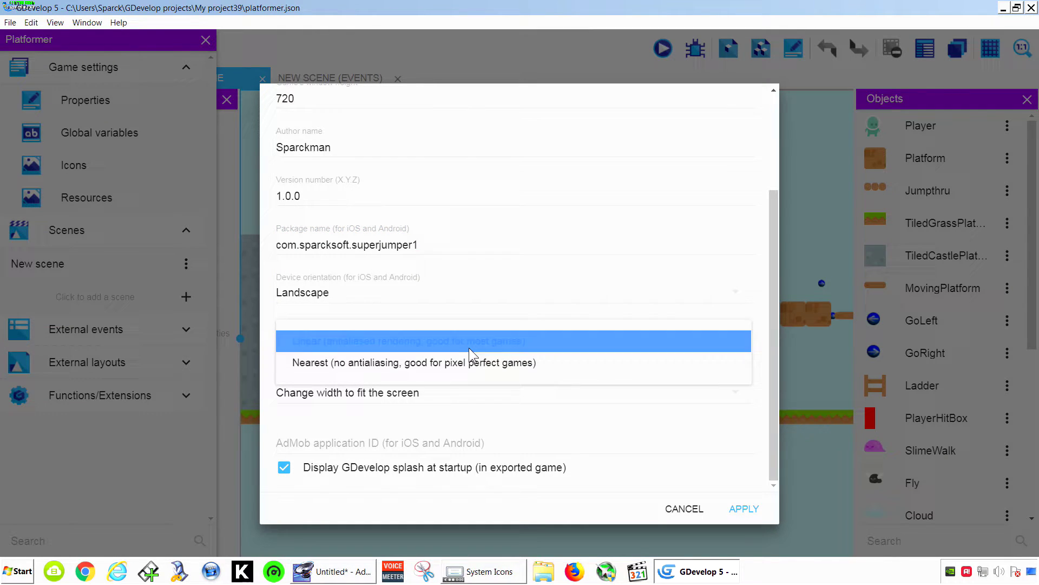
left_click(461, 364)
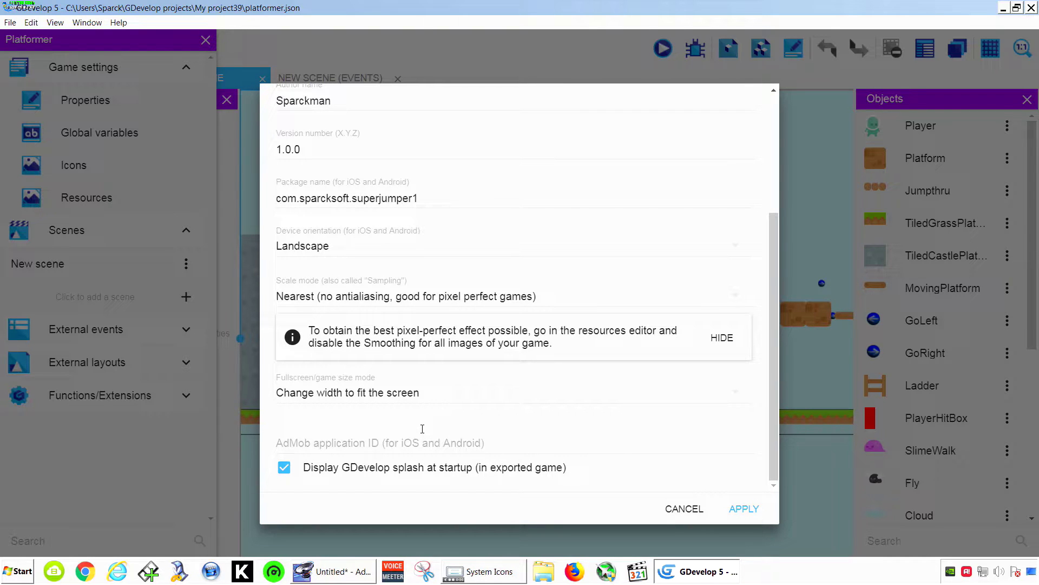
left_click(307, 446)
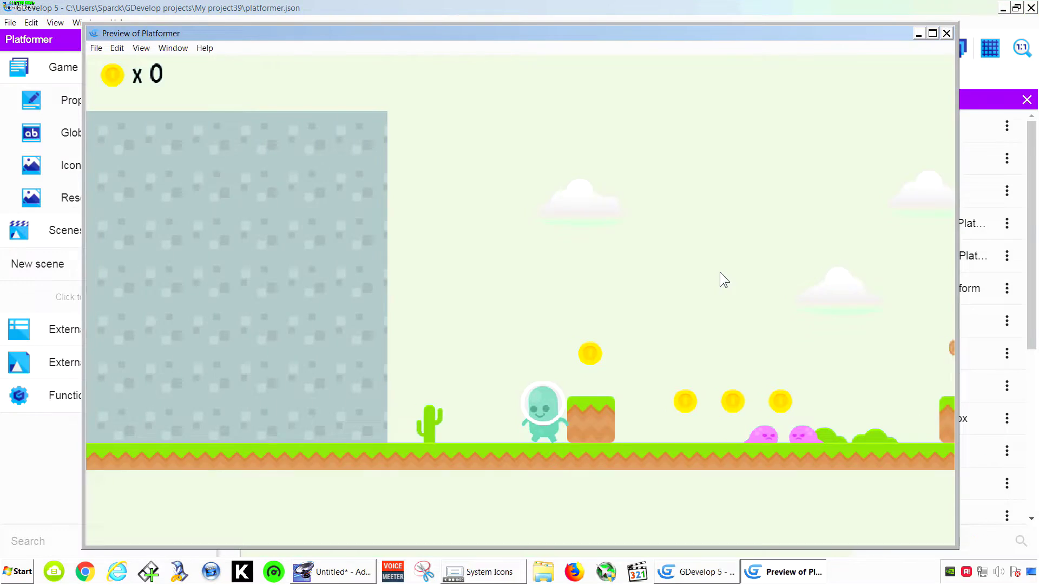
- Test-play the preview, walking and jumping right to collect coins, then close it
key("Left")
key("Right")
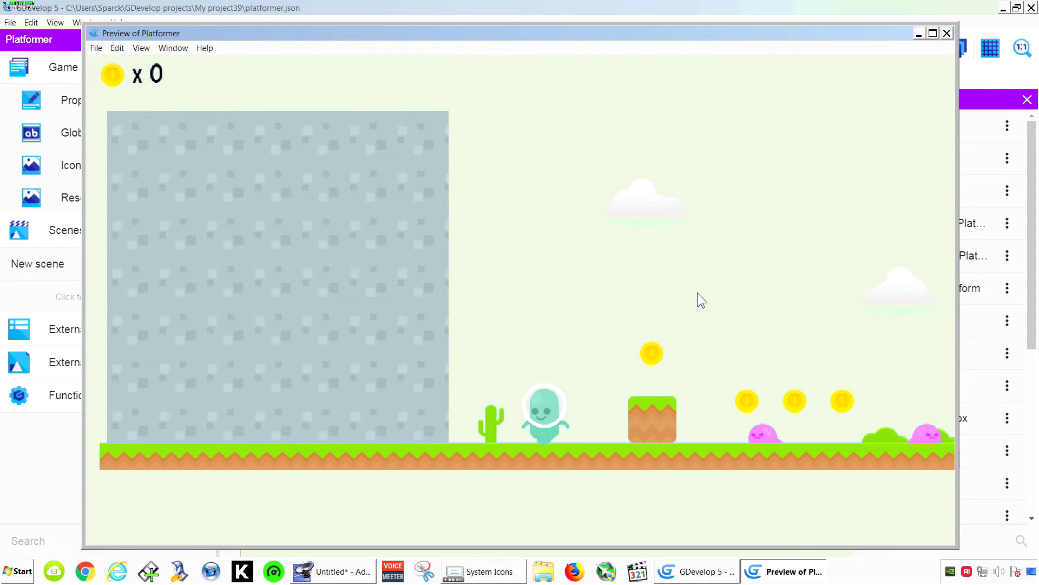
key("Left")
key("Right")
key("Right")
key("space")
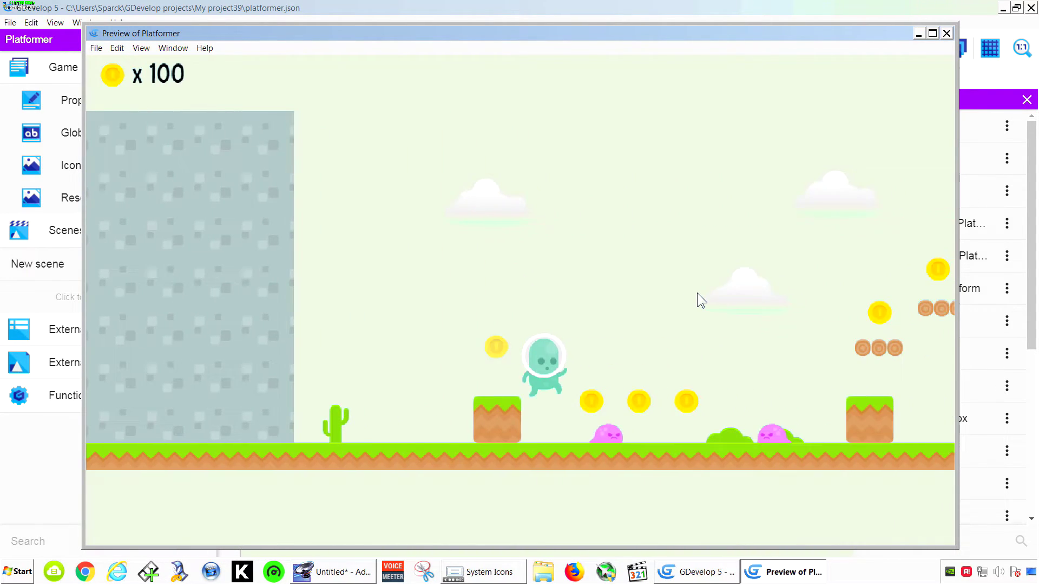
key("space")
key("Right")
key("space")
key("alt+F4")
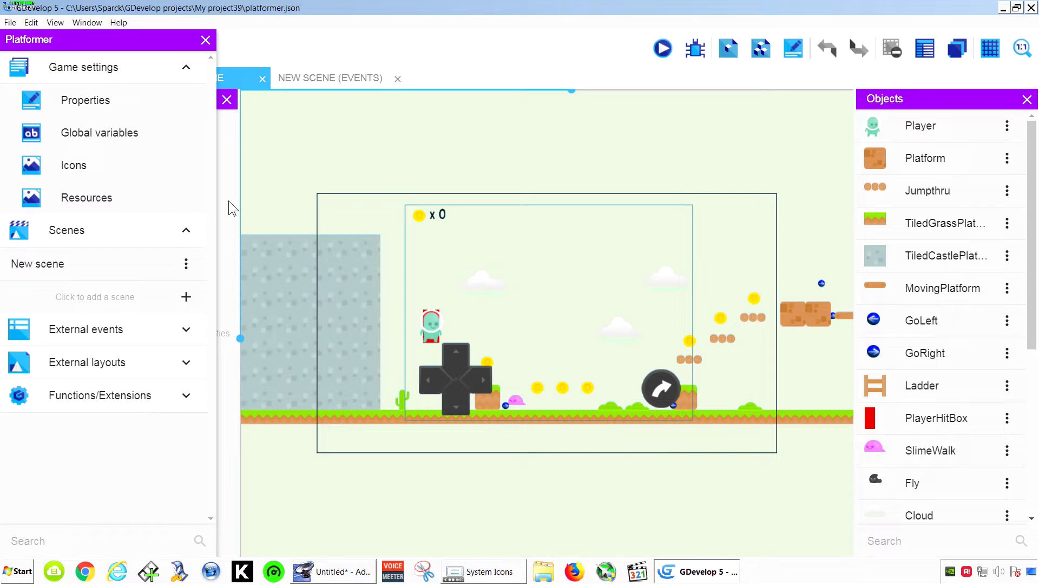
- Export the game as an Android package and build the APK
left_click(9, 23)
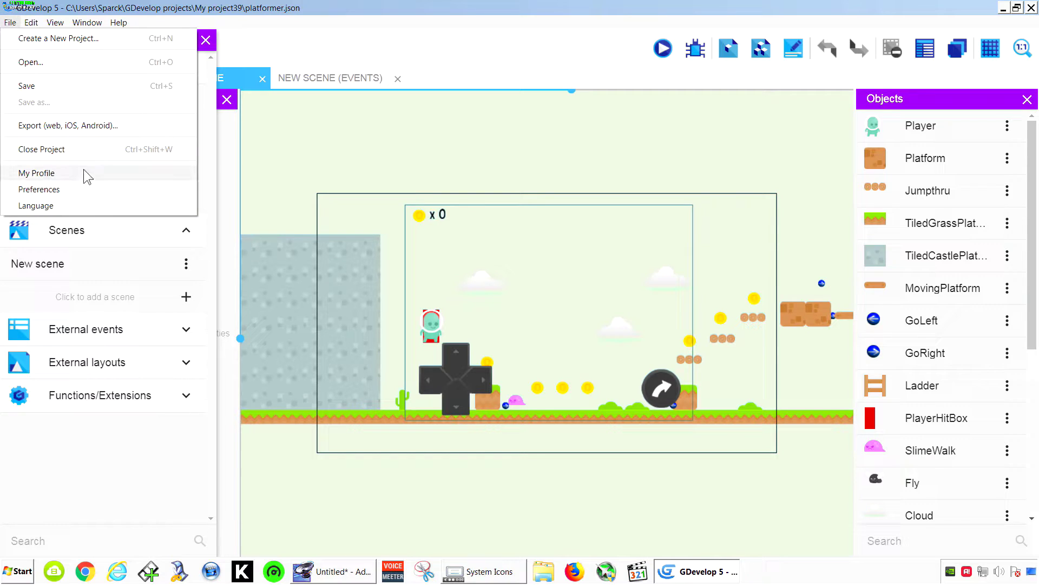
left_click(61, 127)
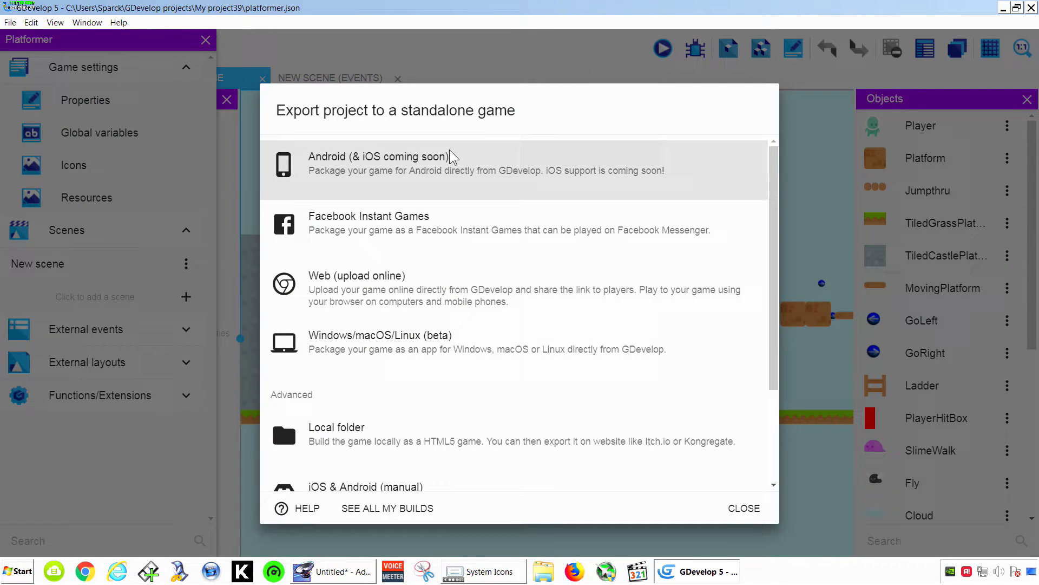
left_click(452, 157)
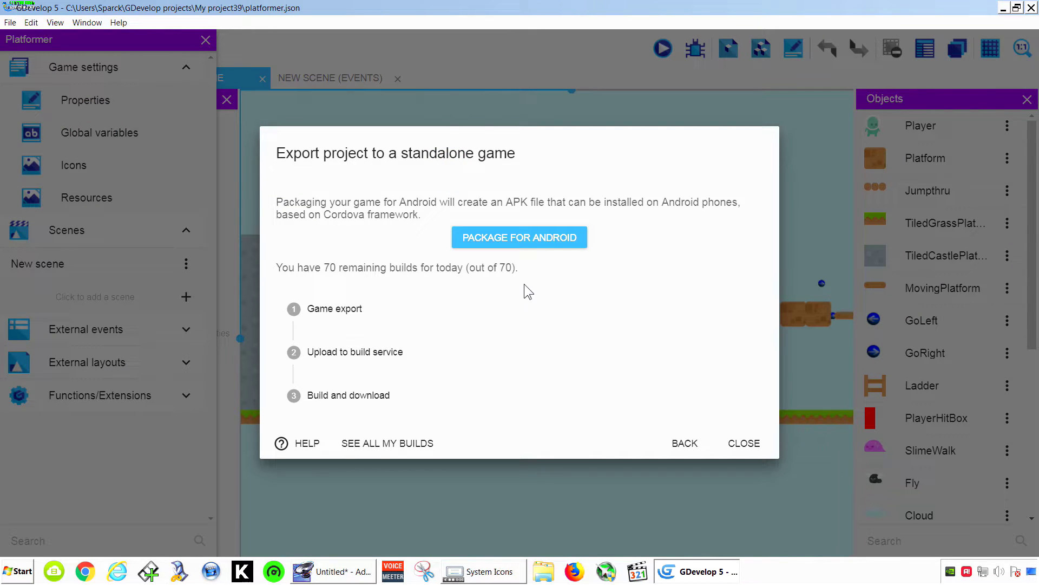
left_click(516, 239)
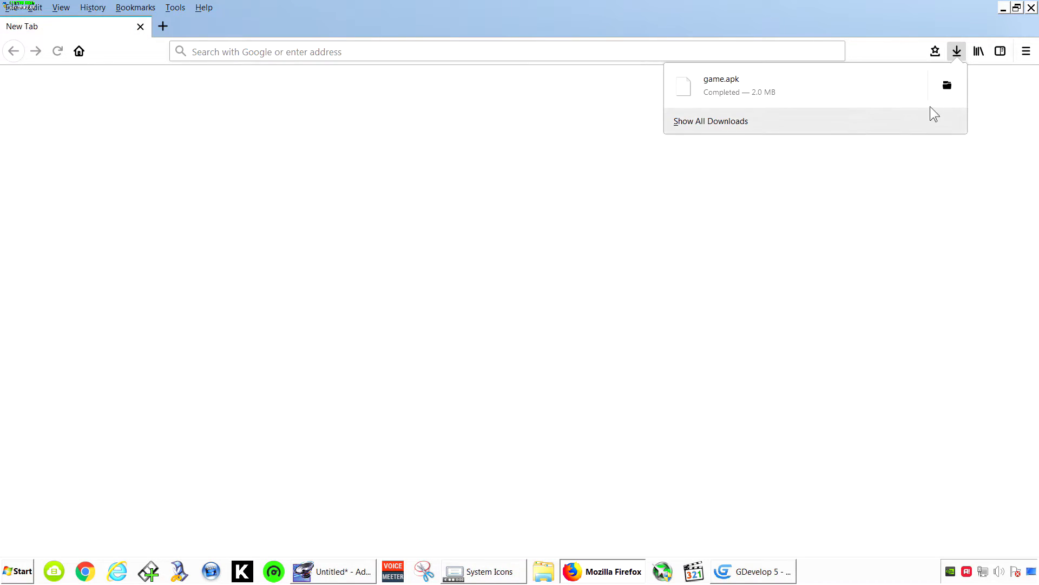
- Show the downloaded game.apk (2,025 KB) in the Gdevelop Games folder and select it
left_click(957, 76)
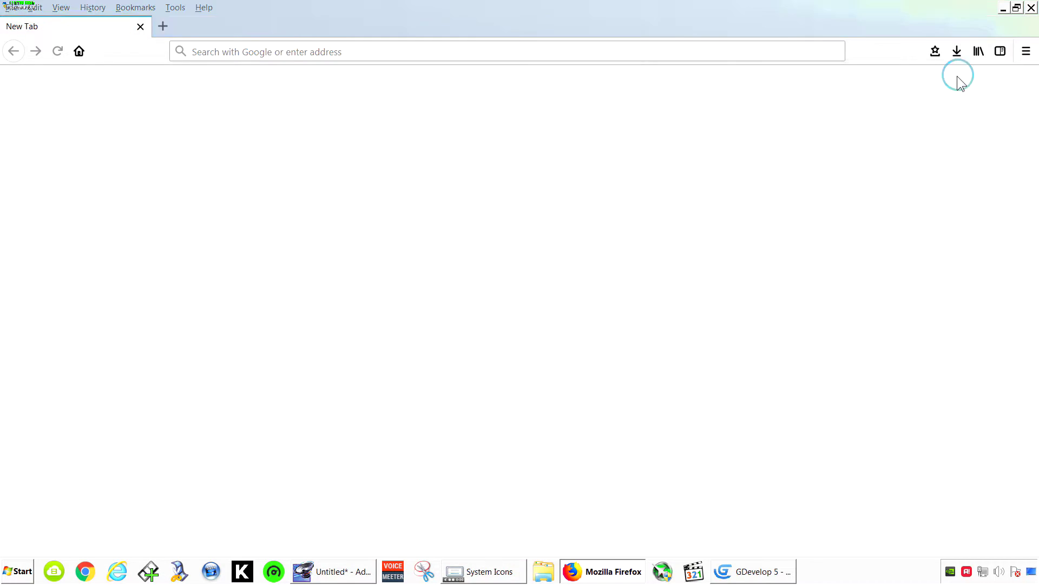
left_click(221, 145)
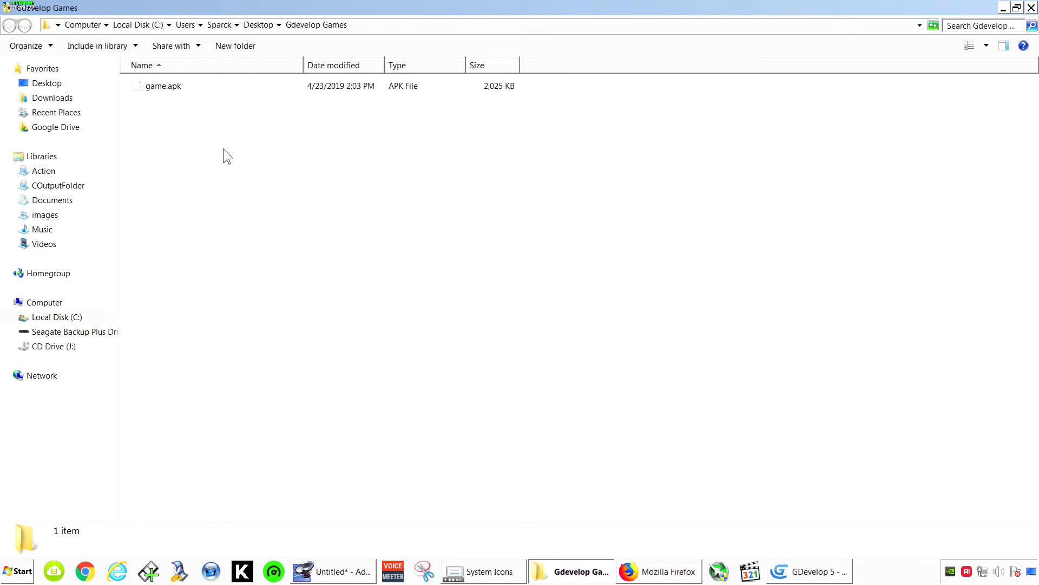
left_click(186, 84)
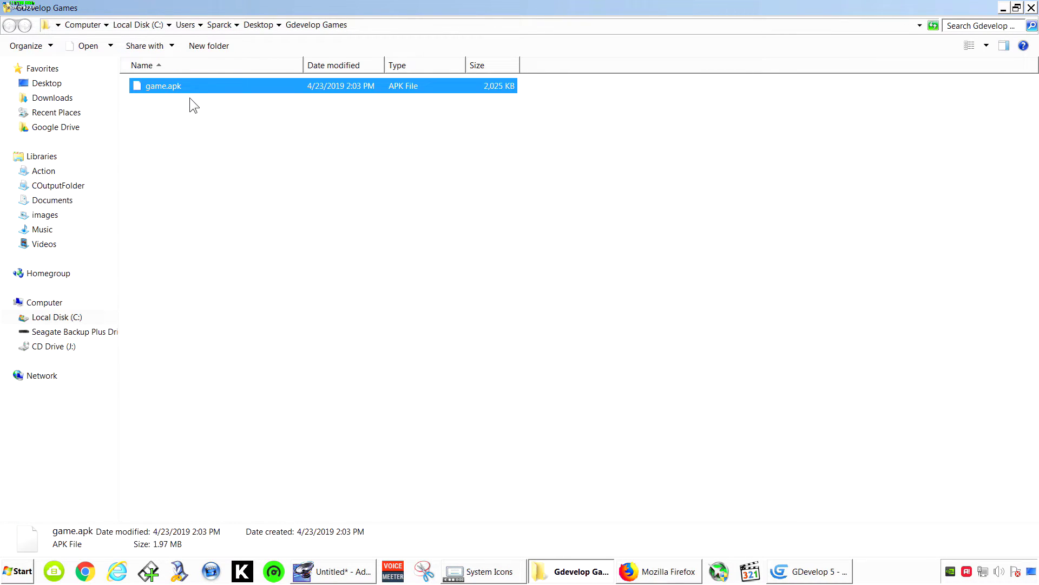
scroll(192, 106, "down", 1, "ctrl")
scroll(220, 179, "up", 4, "ctrl")
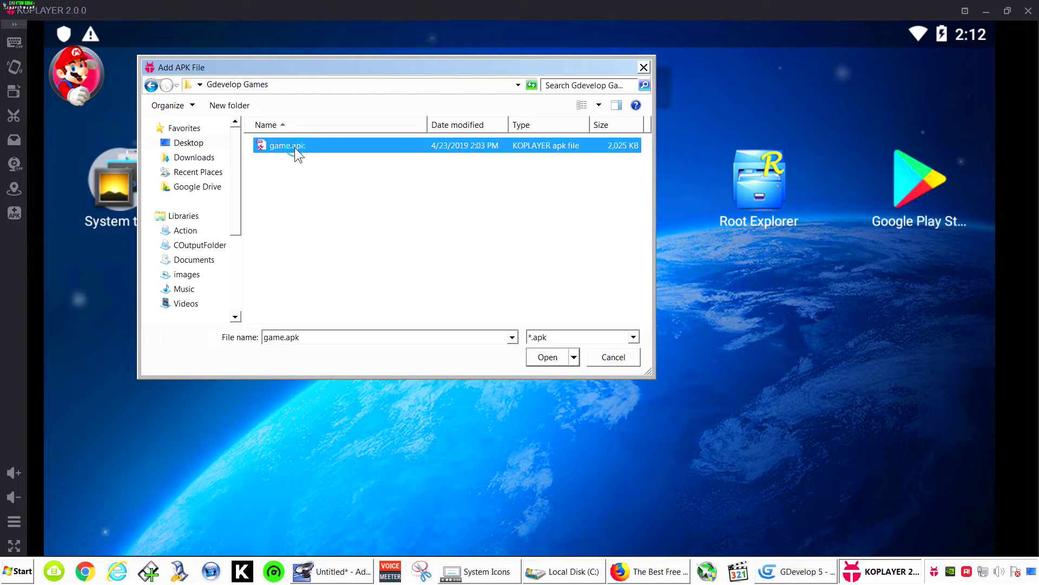
- Install game.apk into KOPLAYER and launch the Platformer game
left_click(547, 358)
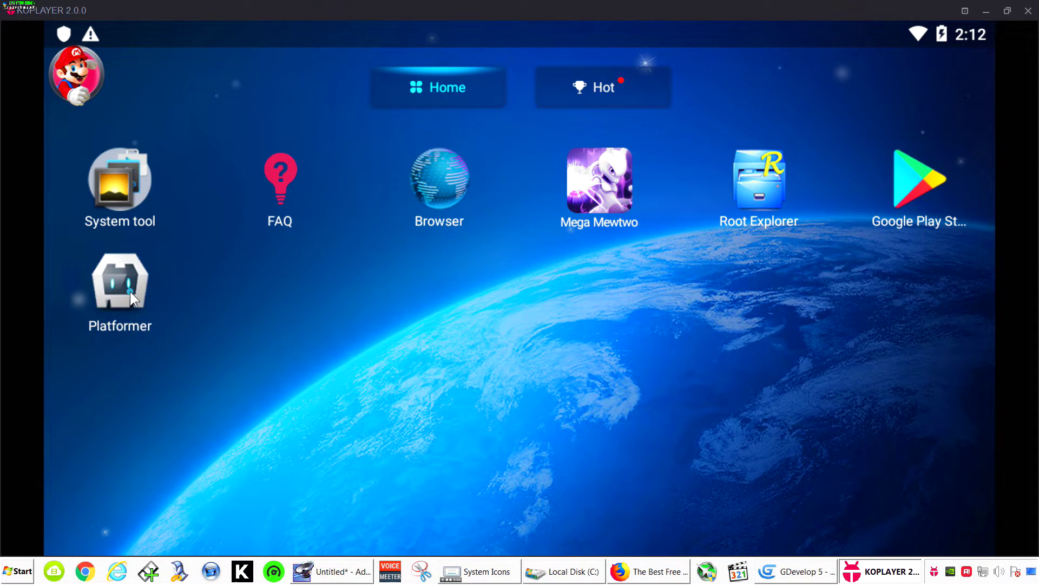
left_click(130, 291)
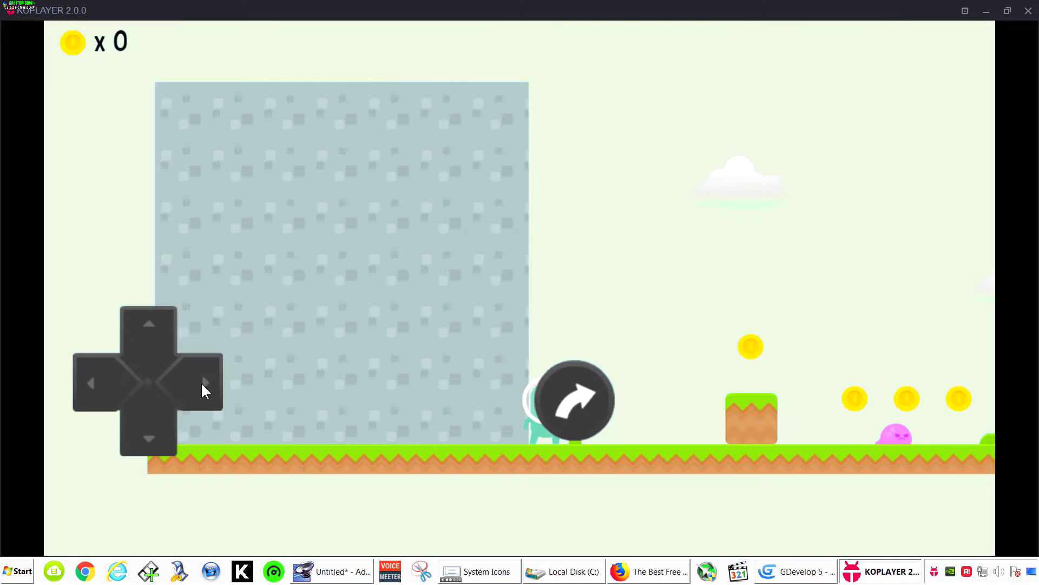
left_click(202, 381)
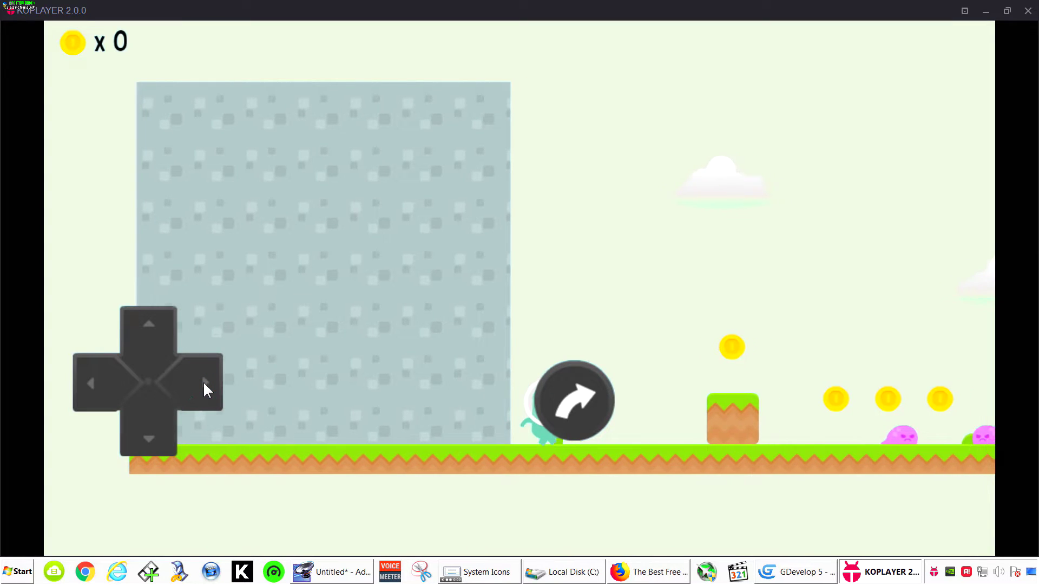
- Play the game with the on-screen d-pad and jump button, collecting coins up to 500
left_click(553, 396)
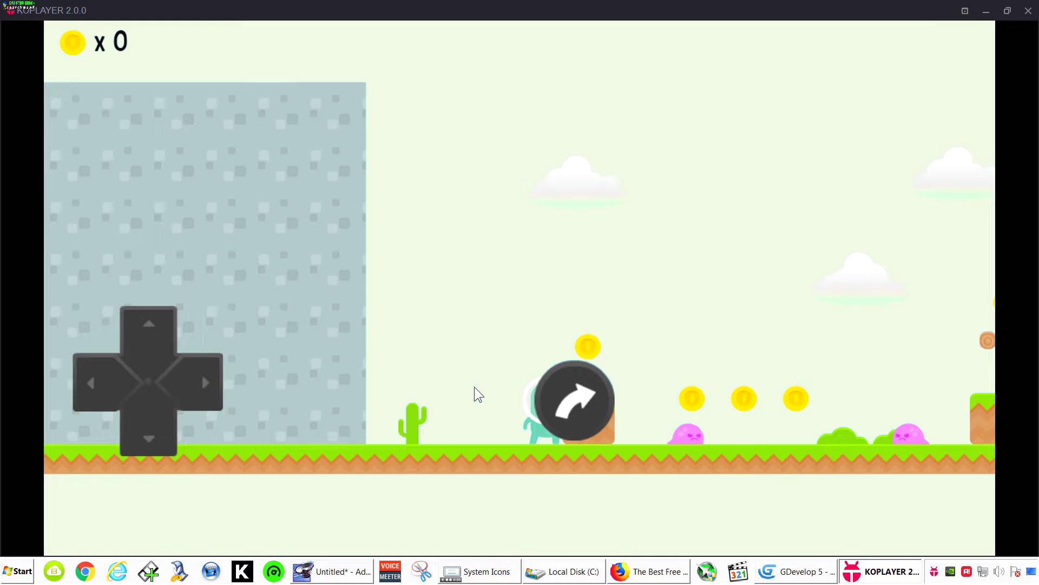
left_click(586, 392)
left_click(206, 385)
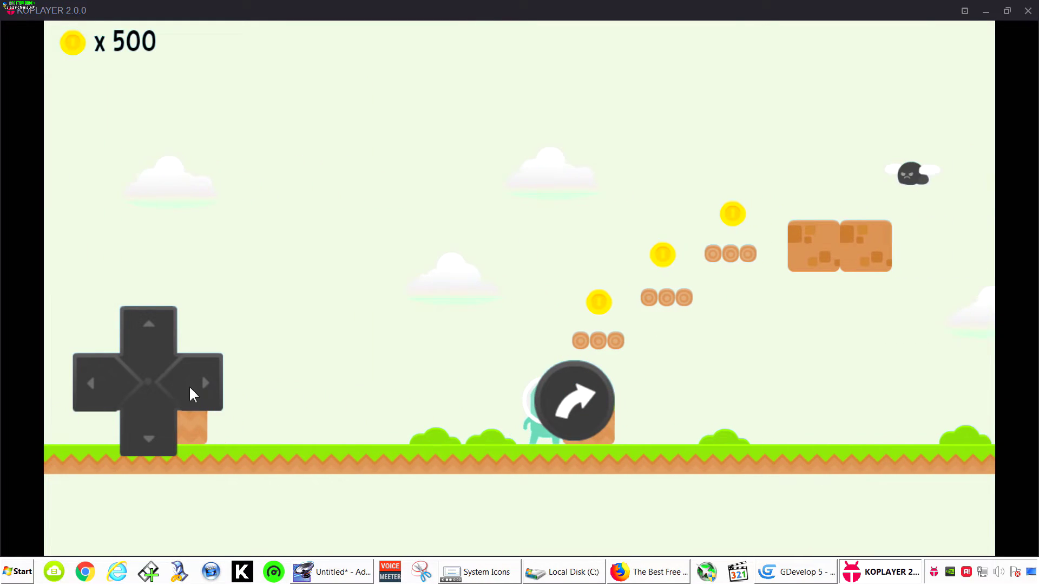
left_click(88, 383)
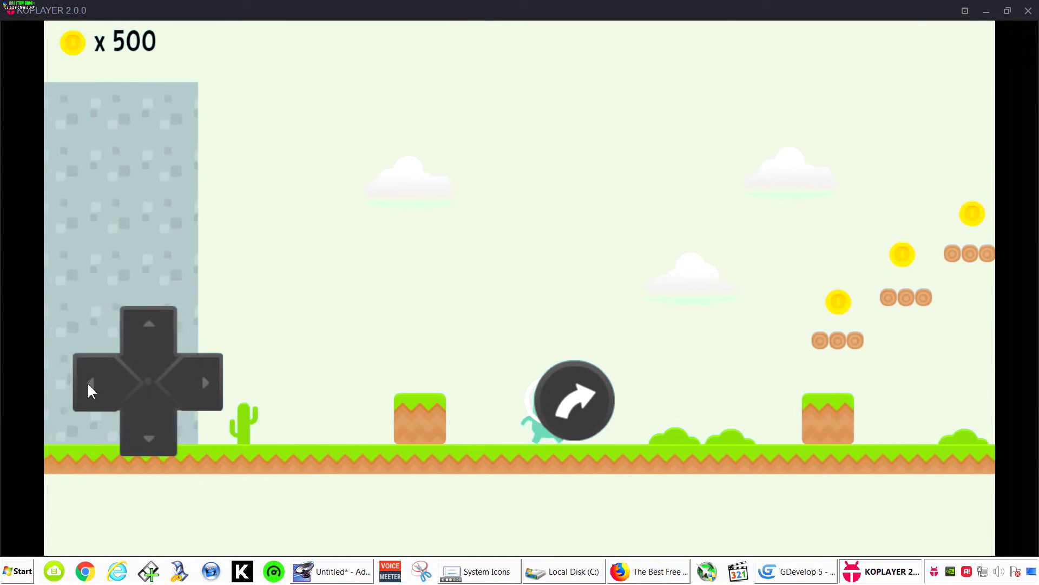
left_click(596, 393)
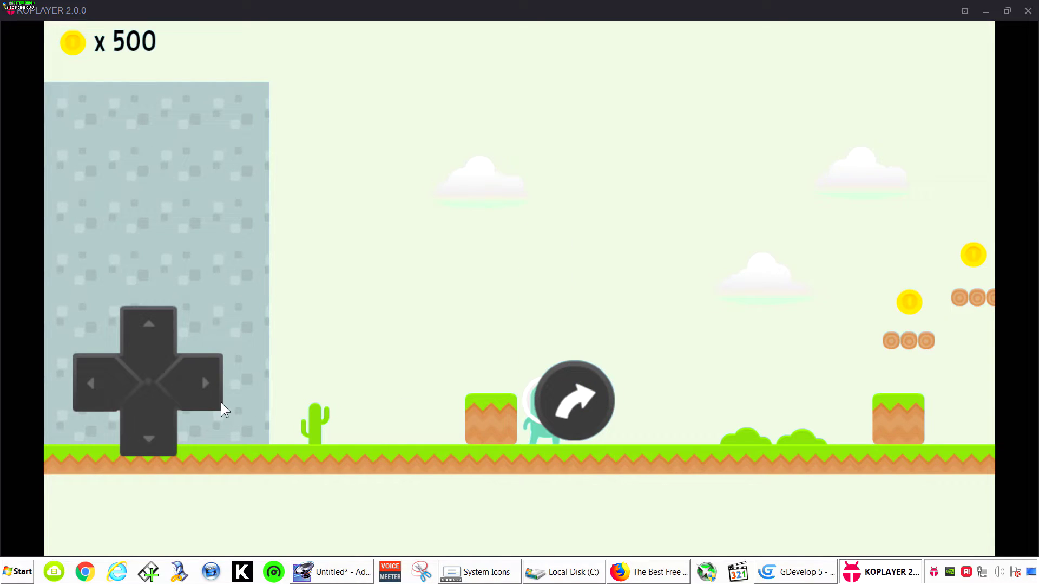
left_click(93, 395)
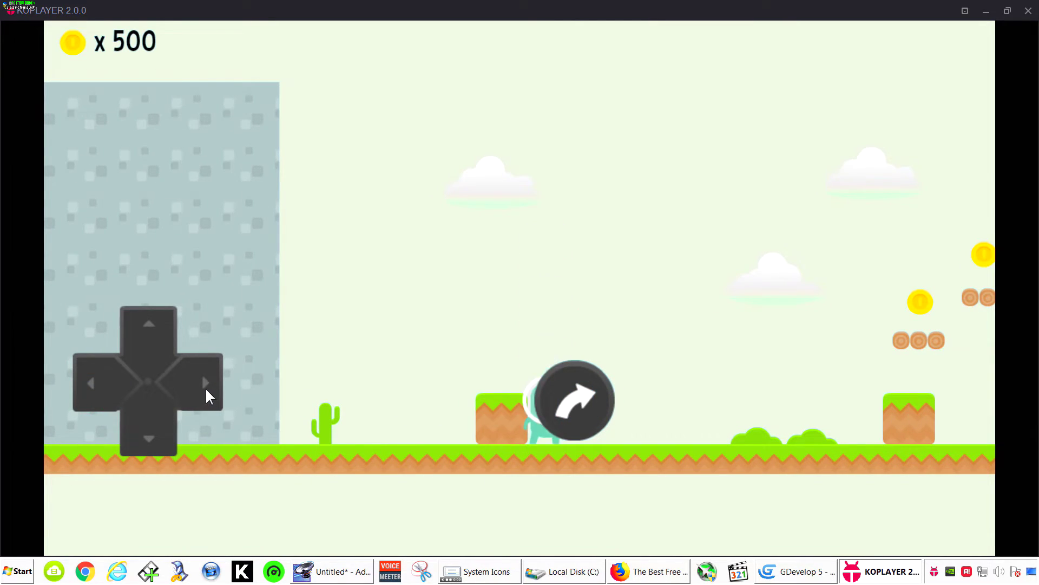
left_click_drag(207, 390, 210, 387)
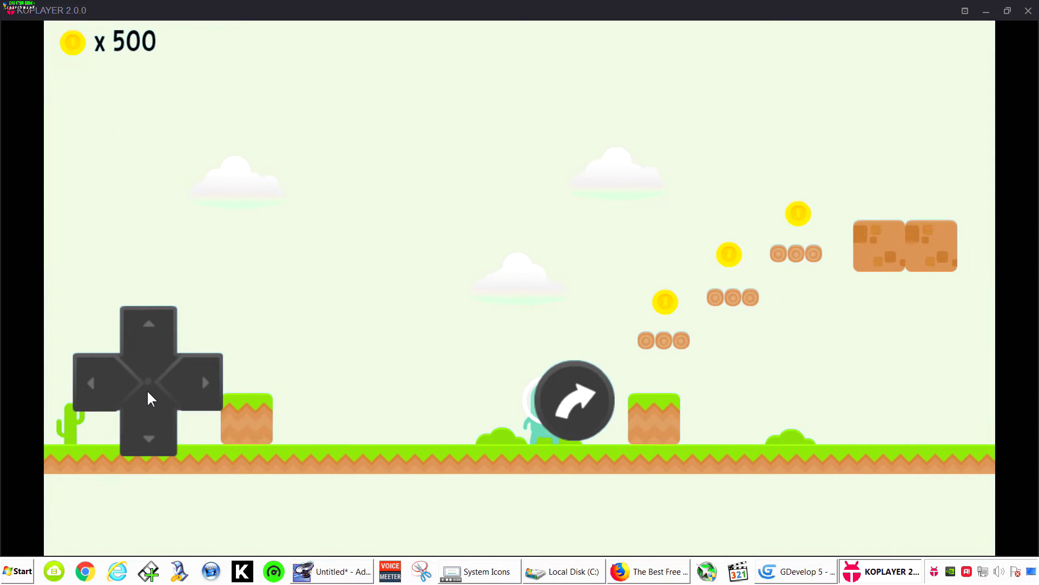
left_click_drag(116, 387, 116, 388)
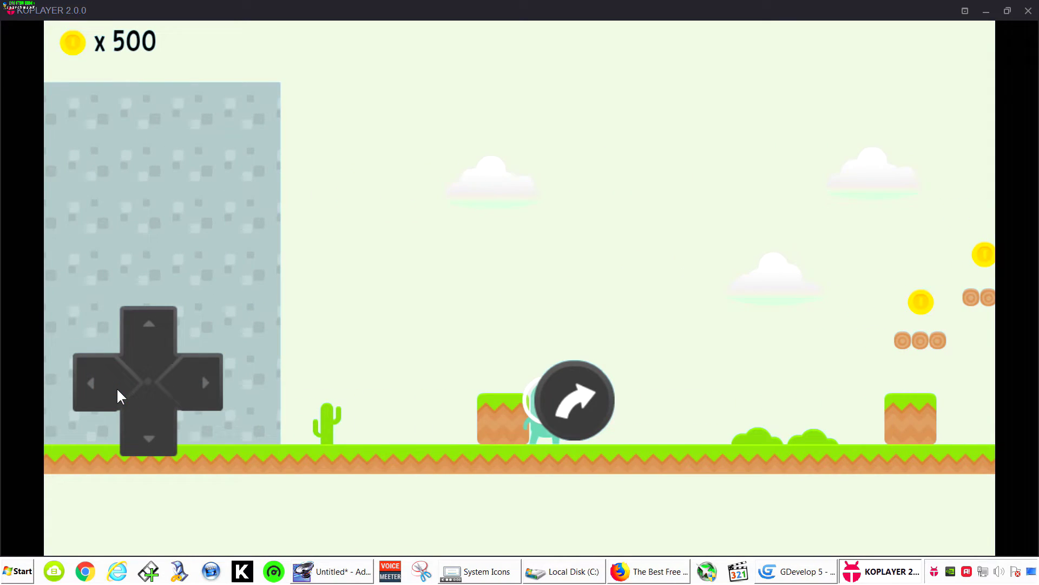
left_click(584, 410)
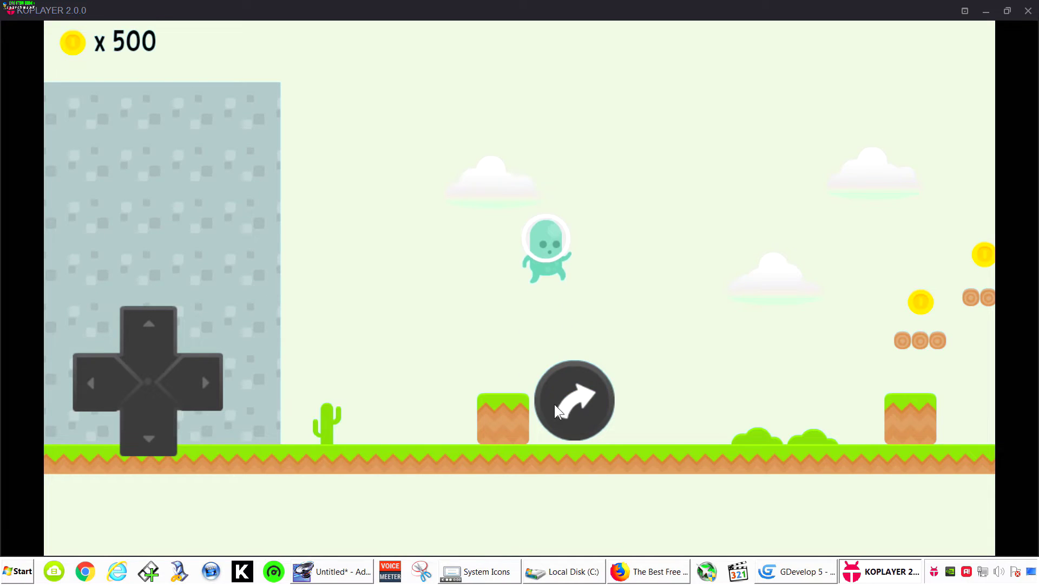
left_click_drag(194, 386, 178, 384)
mouse_move(107, 383)
left_mouse_down()
mouse_move(201, 381)
mouse_move(100, 385)
left_mouse_up()
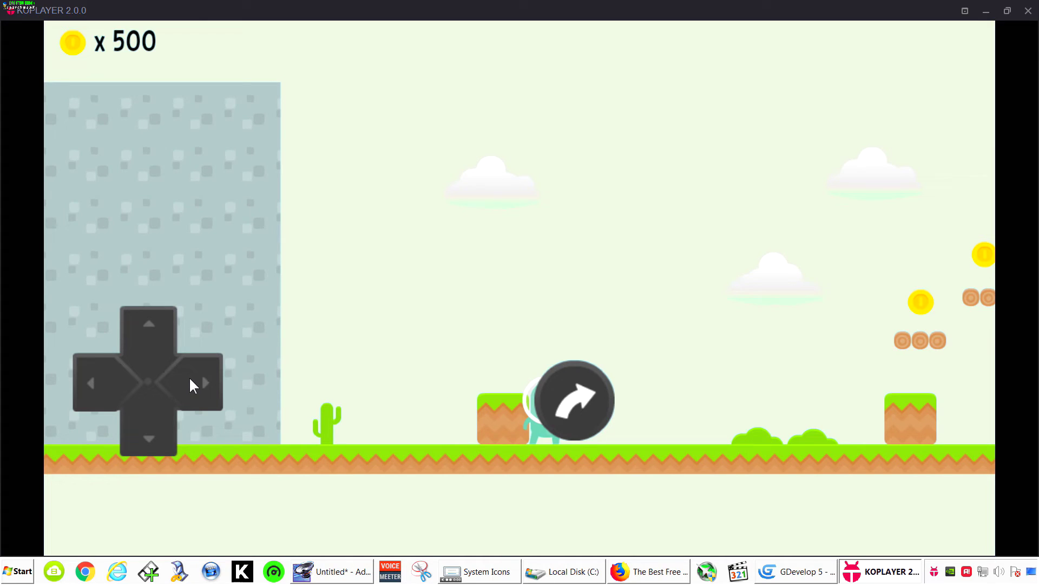